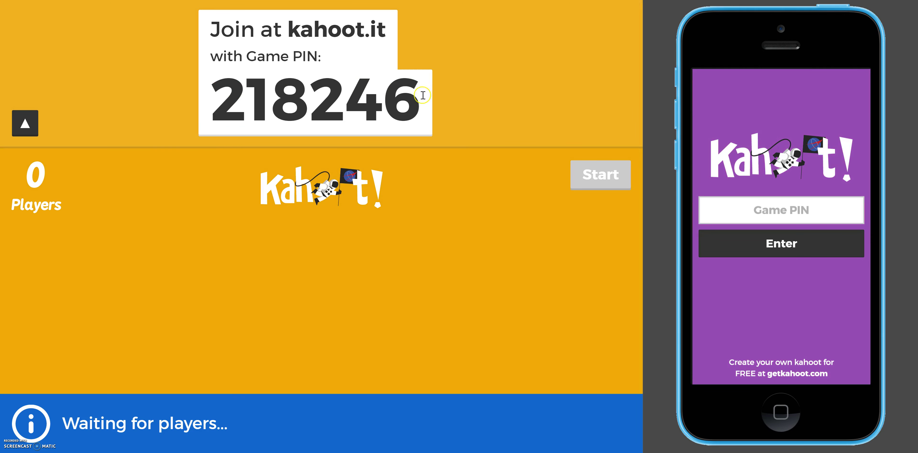
Enter Game PIN 218246 on the simulated phone to join the game
{"action": "left_click", "coordinate": [754, 211]}
{"action": "type", "text": "2"}
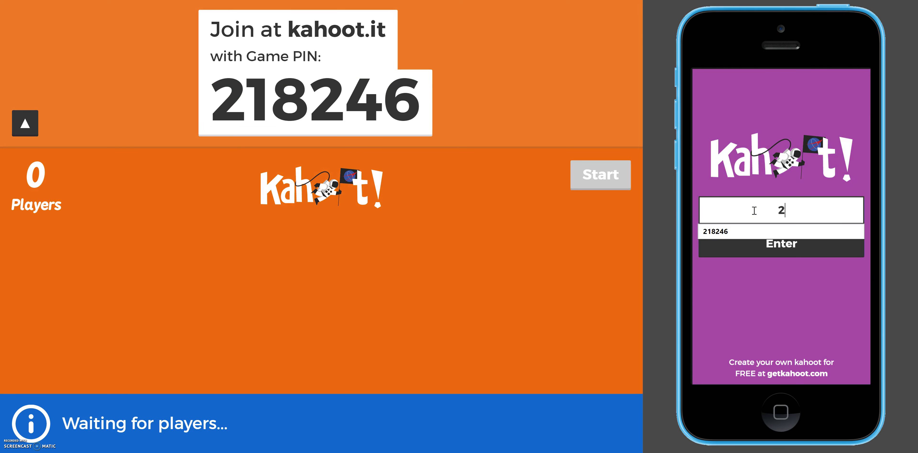
{"action": "type", "text": "182"}
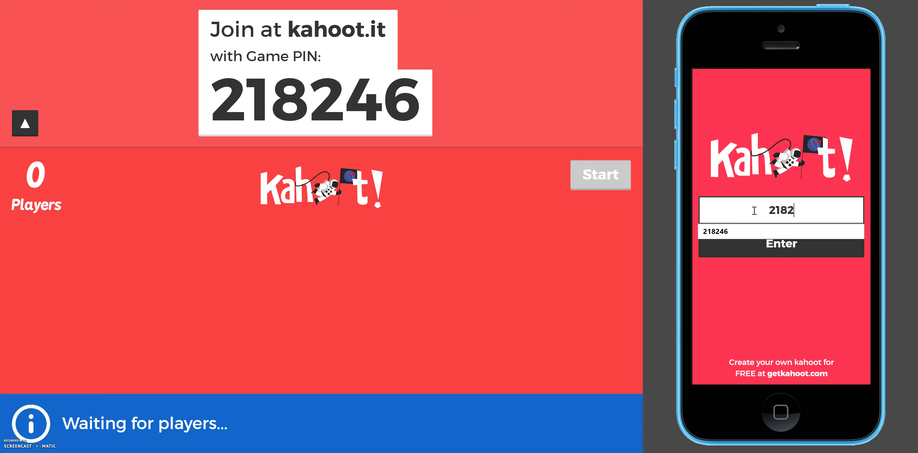
{"action": "type", "text": "46"}
{"action": "left_click", "coordinate": [769, 252]}
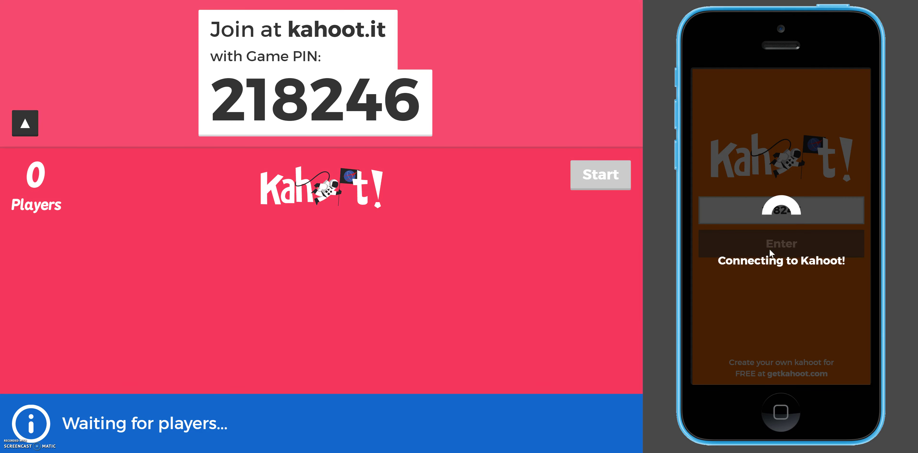
Enter the player's nickname to join the lobby, then dismiss a stray browser menu
{"action": "left_click", "coordinate": [790, 211]}
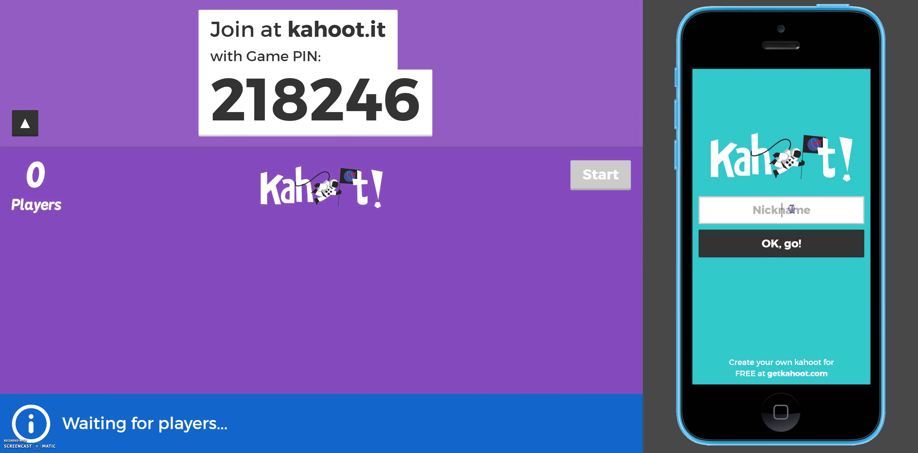
{"action": "type", "text": "J"}
{"action": "key", "text": "BackSpace"}
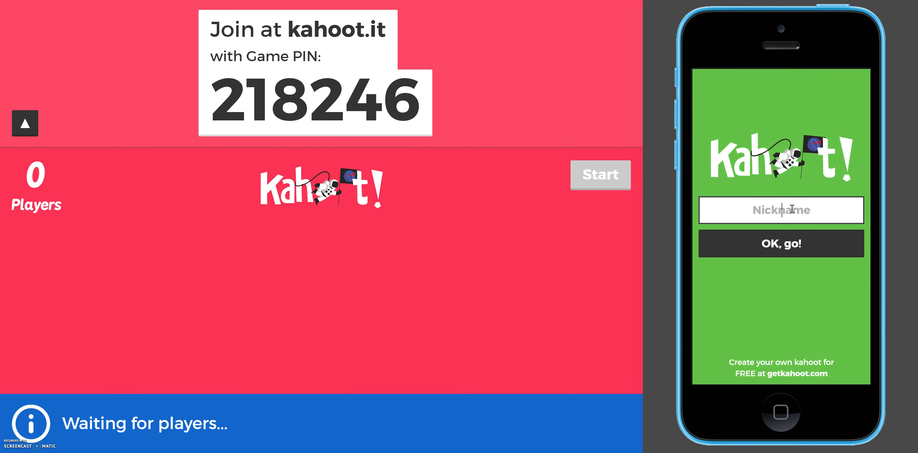
{"action": "type", "text": "Ms.Yim"}
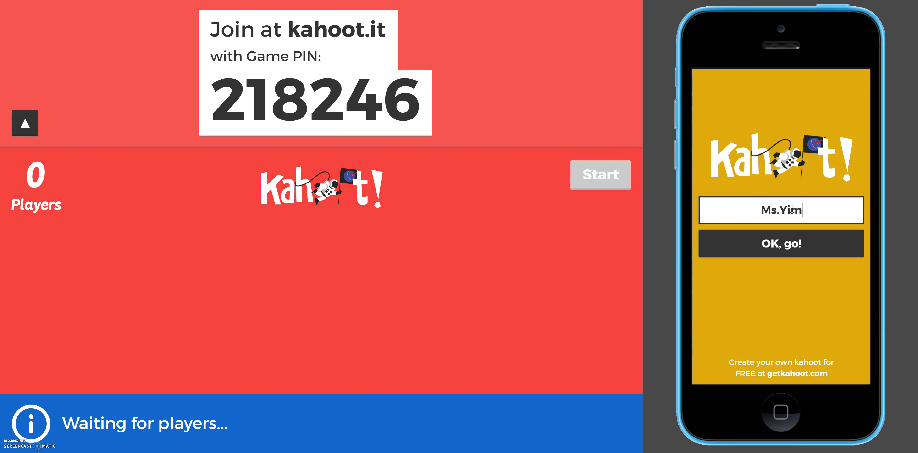
{"action": "left_click", "coordinate": [755, 245]}
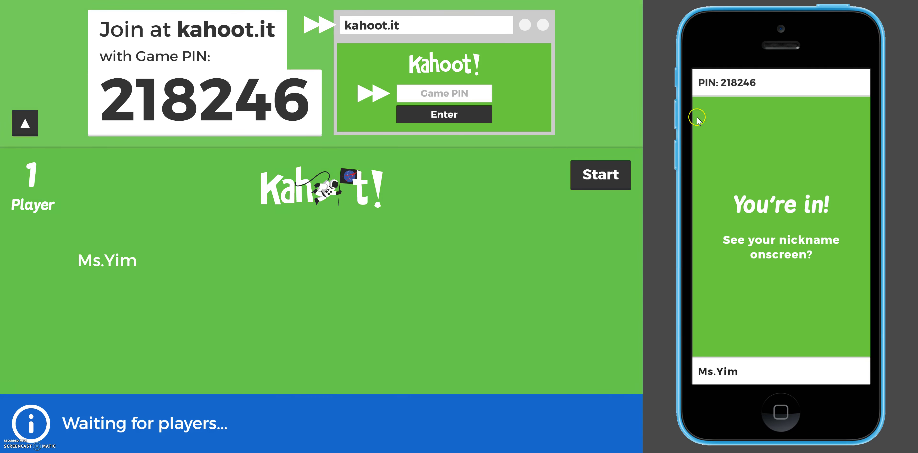
{"action": "right_click", "coordinate": [601, 175]}
{"action": "left_click", "coordinate": [601, 176]}
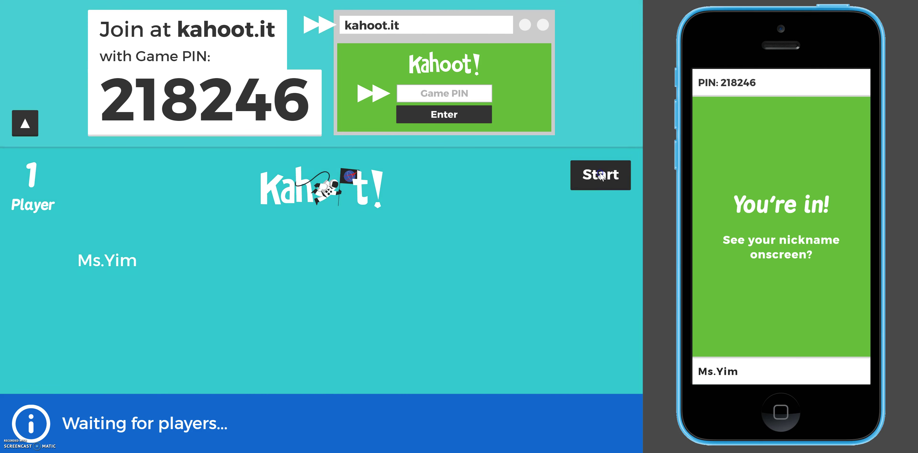
Start the game so question 1, 'Which of the following is NOT a fossil fuel?', appears
{"action": "left_click", "coordinate": [602, 177]}
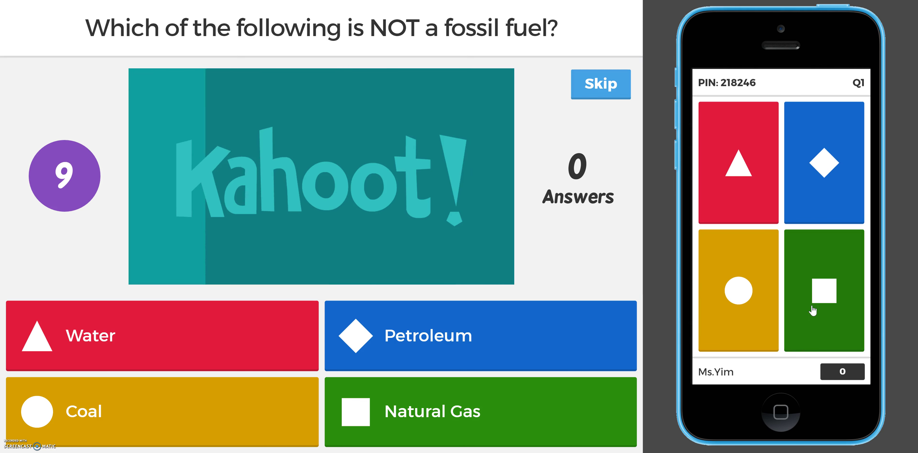
Answer Water on the phone for 599 points, then advance past results and scoreboard to question 2
{"action": "left_click", "coordinate": [747, 180]}
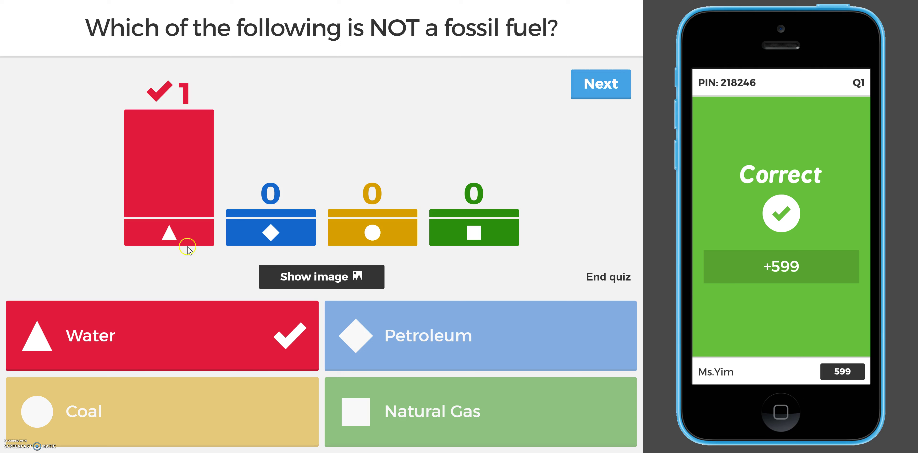
{"action": "left_click", "coordinate": [613, 93]}
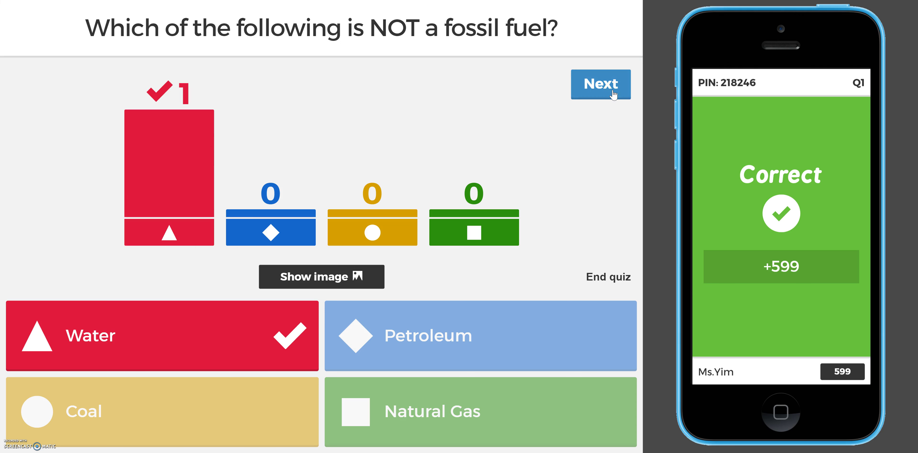
{"action": "left_click", "coordinate": [613, 92]}
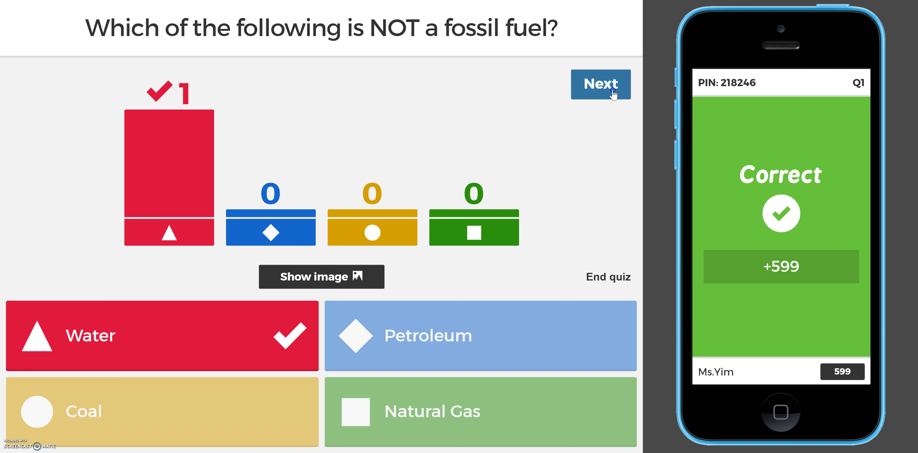
{"action": "left_click", "coordinate": [594, 85]}
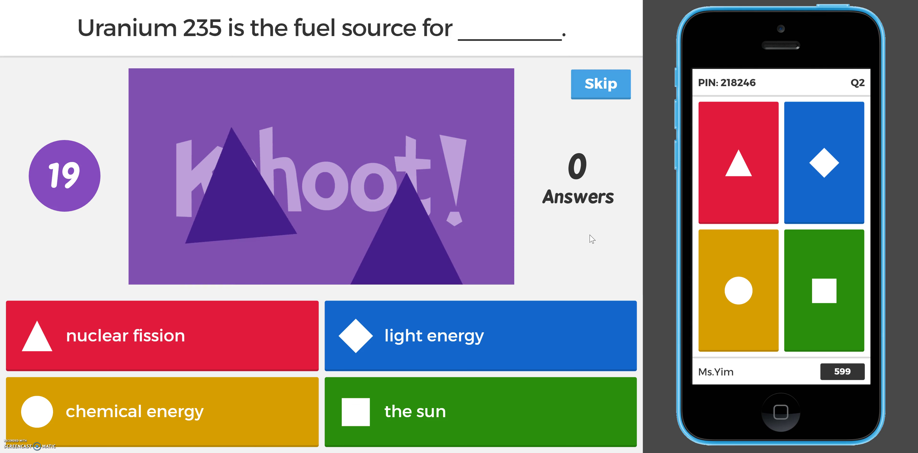
Answer light energy for the Uranium 235 question, then end the quiz to show the top scorer
{"action": "left_click", "coordinate": [719, 164]}
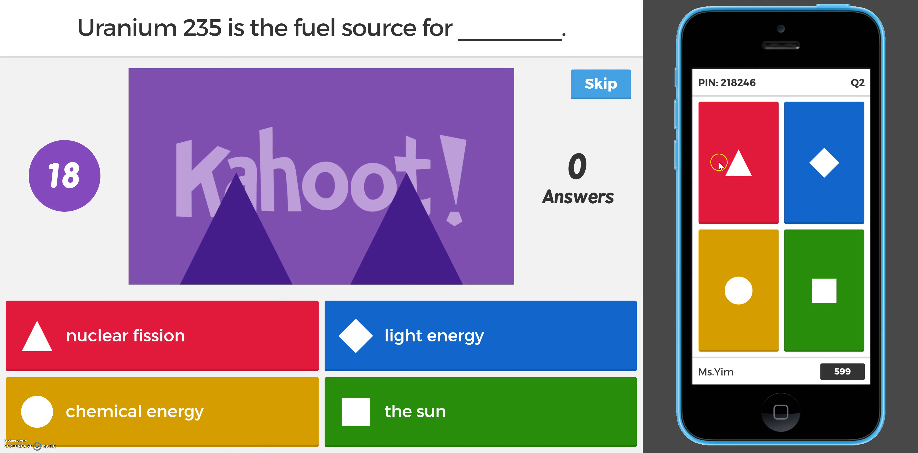
{"action": "left_click", "coordinate": [821, 175]}
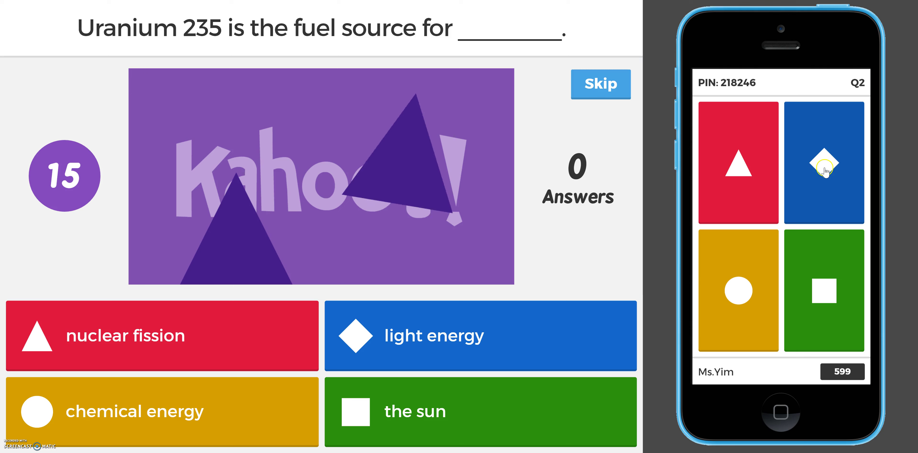
{"action": "left_click", "coordinate": [757, 168]}
{"action": "left_click", "coordinate": [828, 173]}
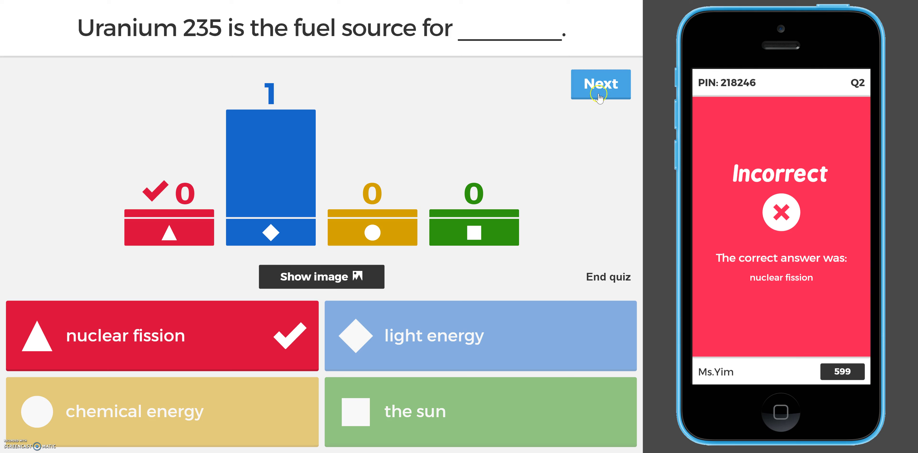
{"action": "left_click", "coordinate": [613, 280]}
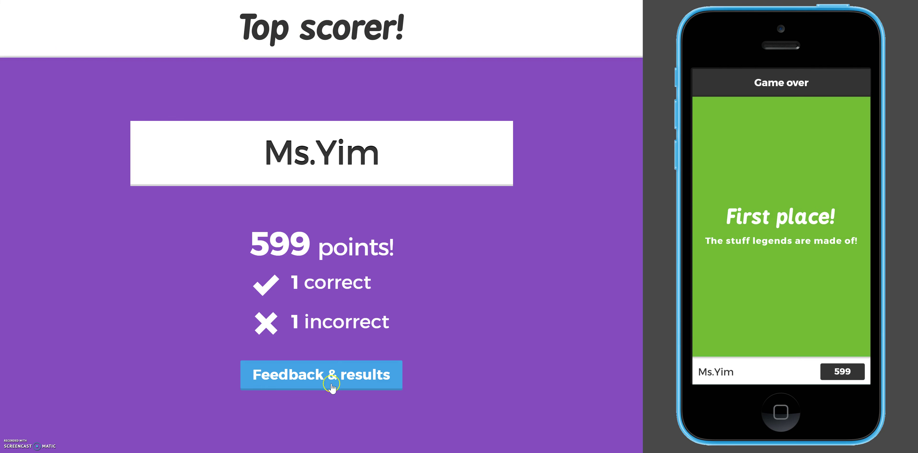
Give 4 stars, thumbs up for learning and recommending, and a happy face, then show final results
{"action": "left_click", "coordinate": [329, 378]}
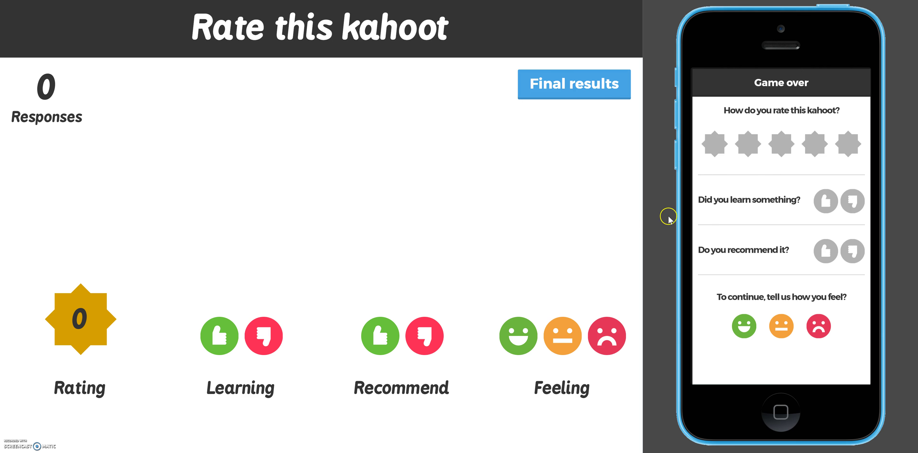
{"action": "left_click", "coordinate": [825, 143]}
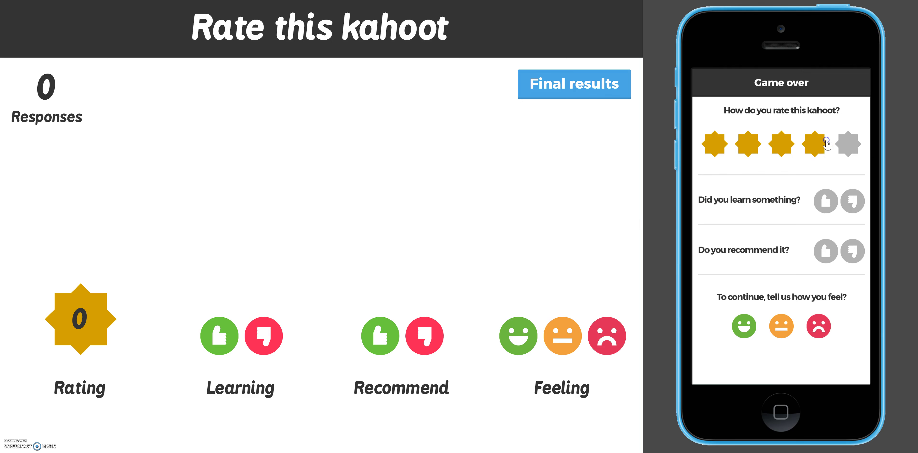
{"action": "left_click", "coordinate": [828, 202]}
{"action": "left_click", "coordinate": [829, 256]}
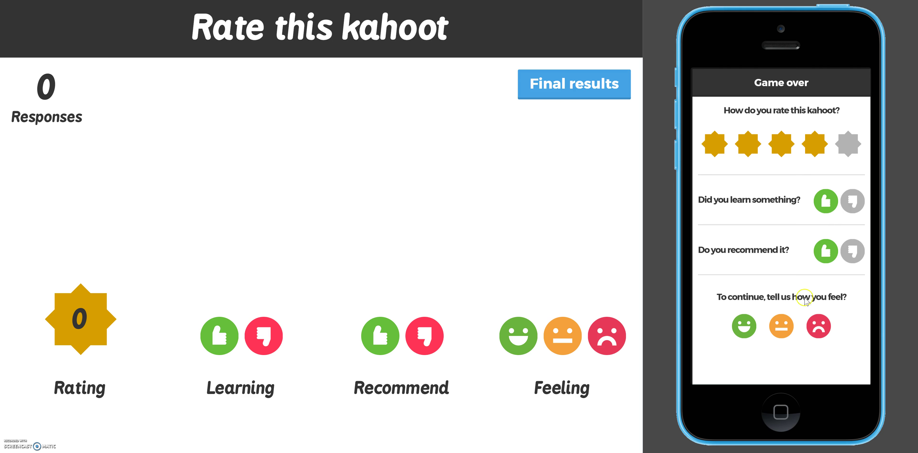
{"action": "left_click", "coordinate": [745, 330]}
{"action": "left_click", "coordinate": [558, 87]}
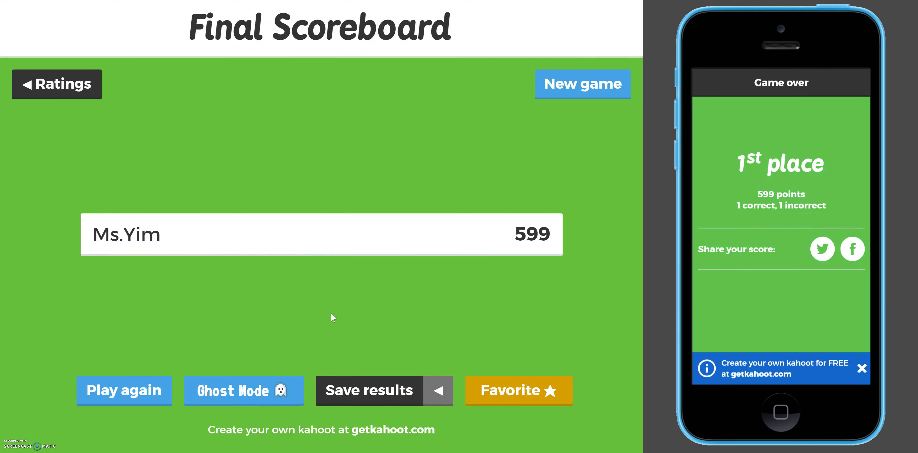
Download the game results as an .xls file and open it from the browser's download bar
{"action": "left_click", "coordinate": [438, 395]}
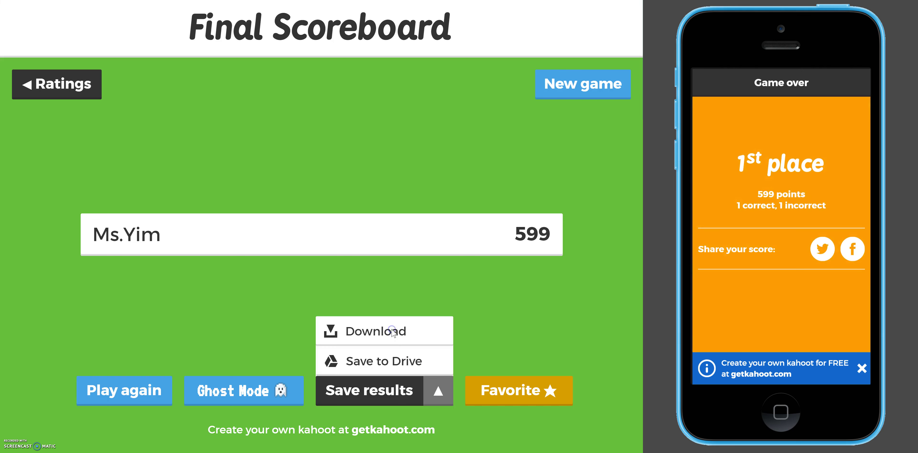
{"action": "left_click", "coordinate": [392, 330]}
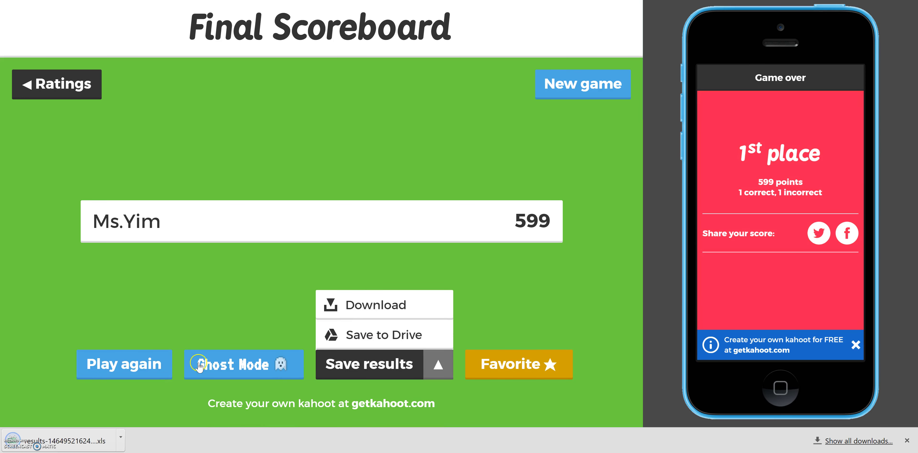
{"action": "left_click", "coordinate": [72, 442]}
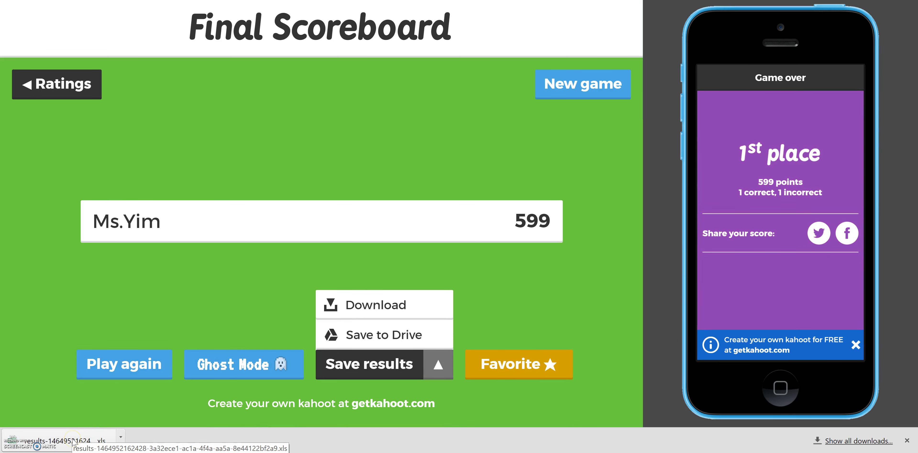
{"action": "left_click", "coordinate": [73, 442]}
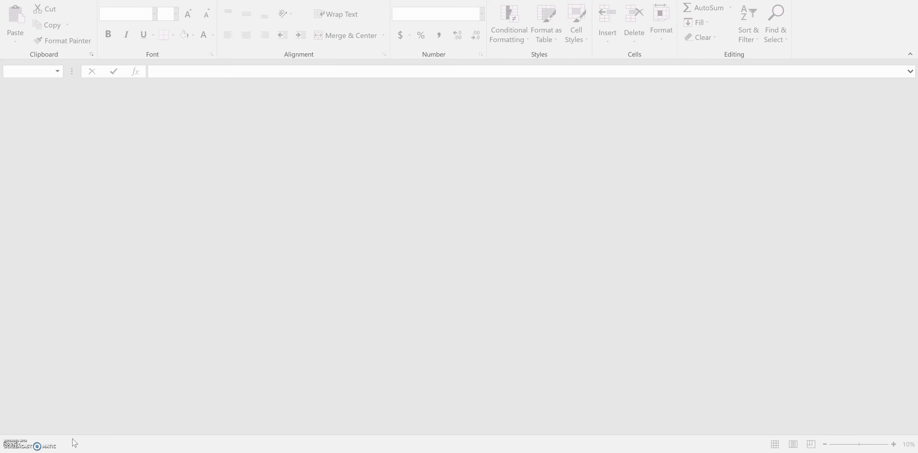
{"action": "left_click", "coordinate": [497, 171]}
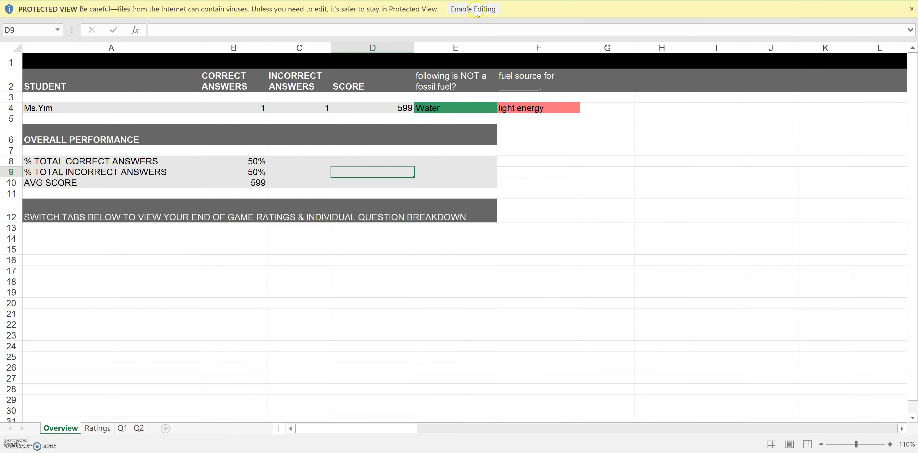
Enable editing in the results workbook and view the Q1 sheet showing Water, 100% correct, 599 points
{"action": "left_click", "coordinate": [477, 11]}
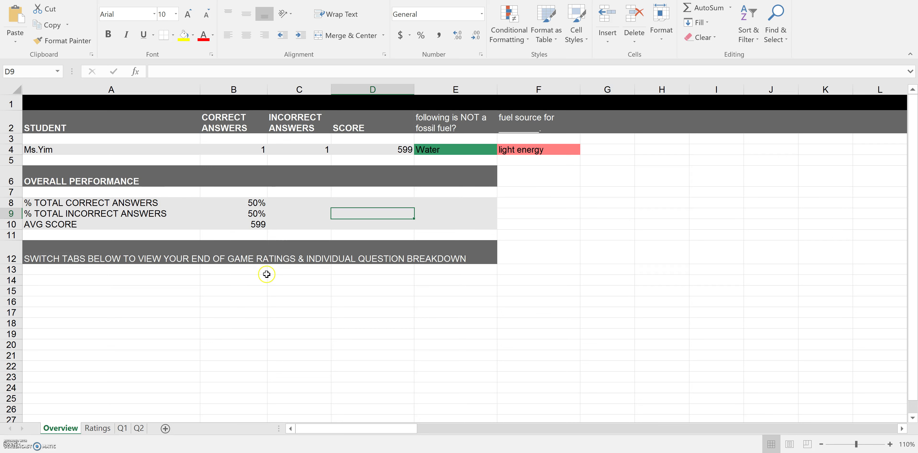
{"action": "left_click", "coordinate": [123, 428]}
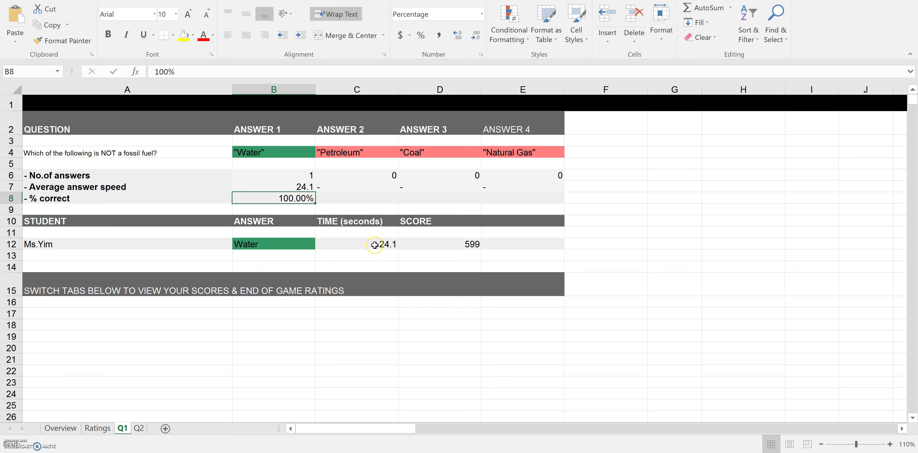
{"action": "left_click", "coordinate": [457, 247]}
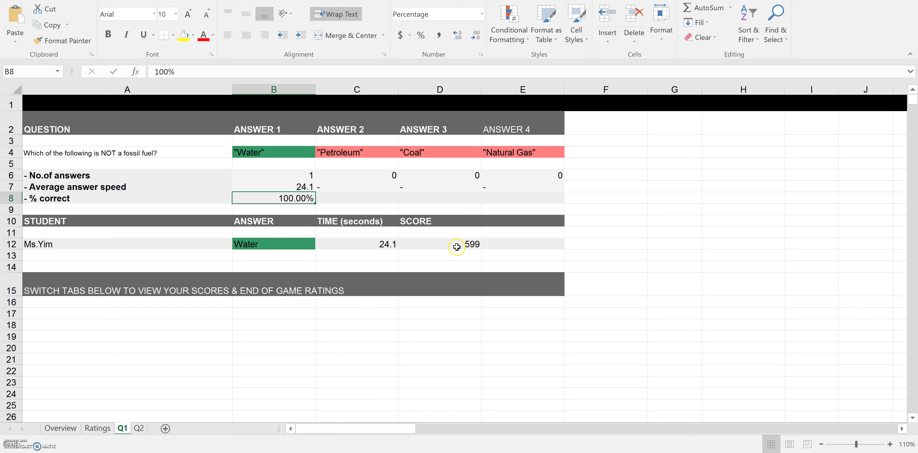